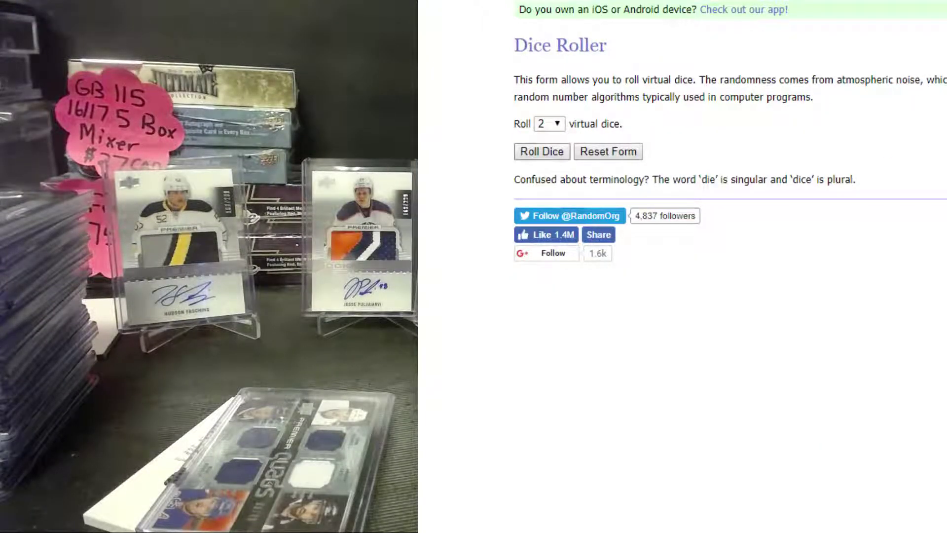
Reshuffle the NYR/NYI list to 11 randomizations and highlight the winner, NYI, at the top
key(Return)
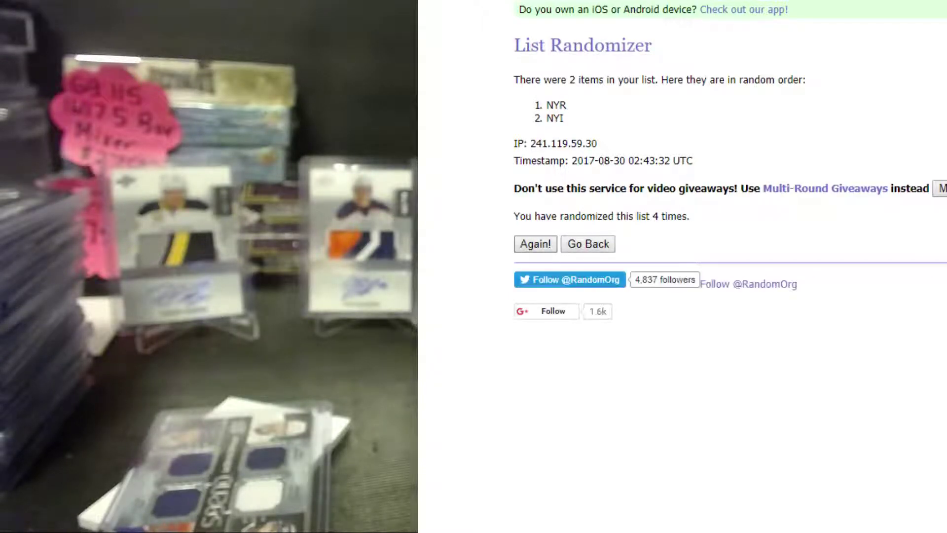
key(Return)
key(Return)
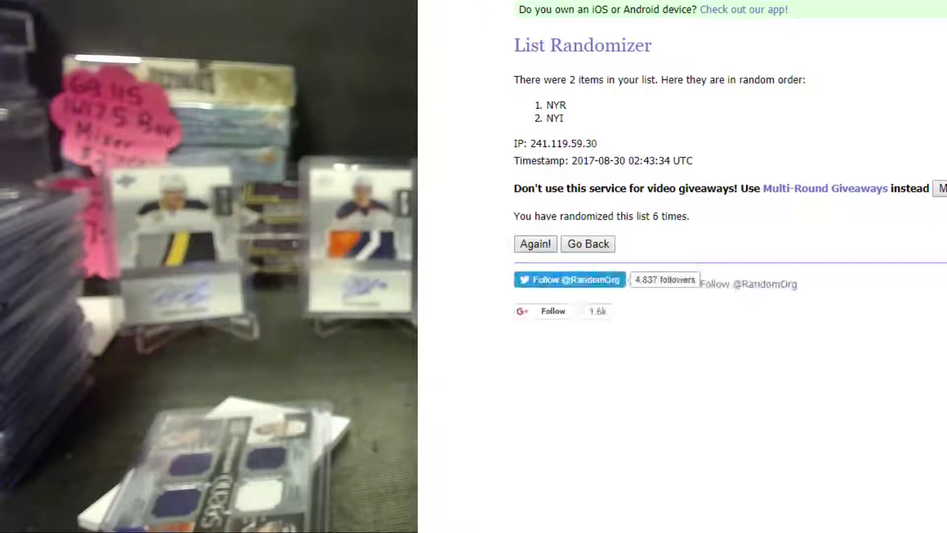
key(Return)
key(Return)
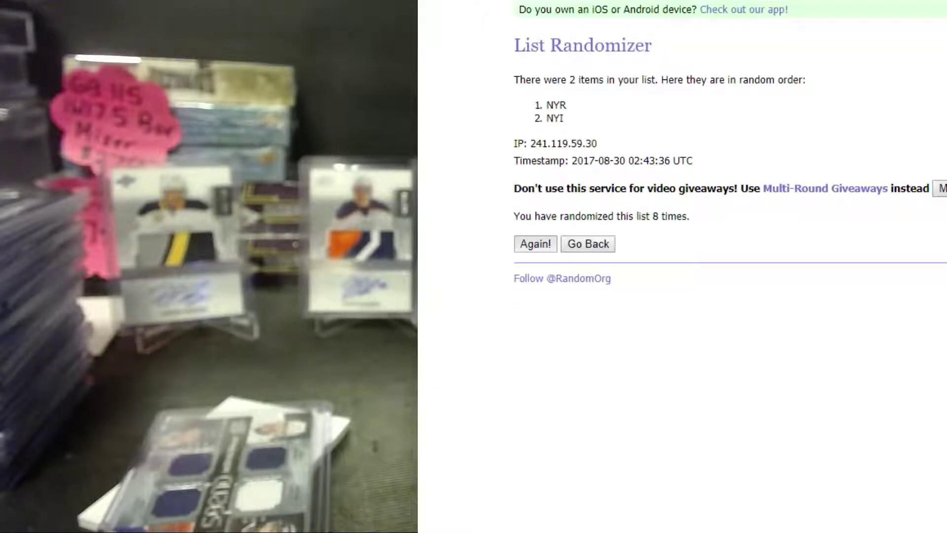
key(Return)
key(Return)
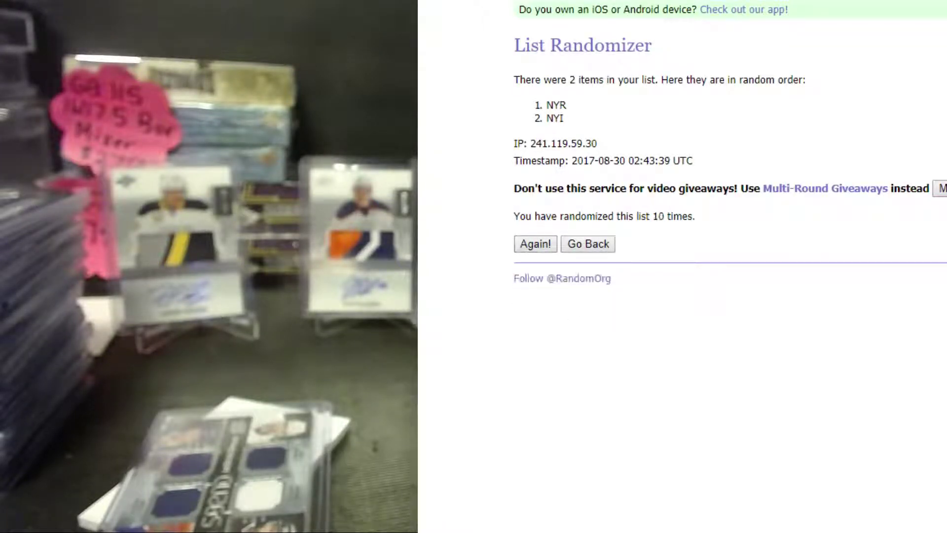
key(Return)
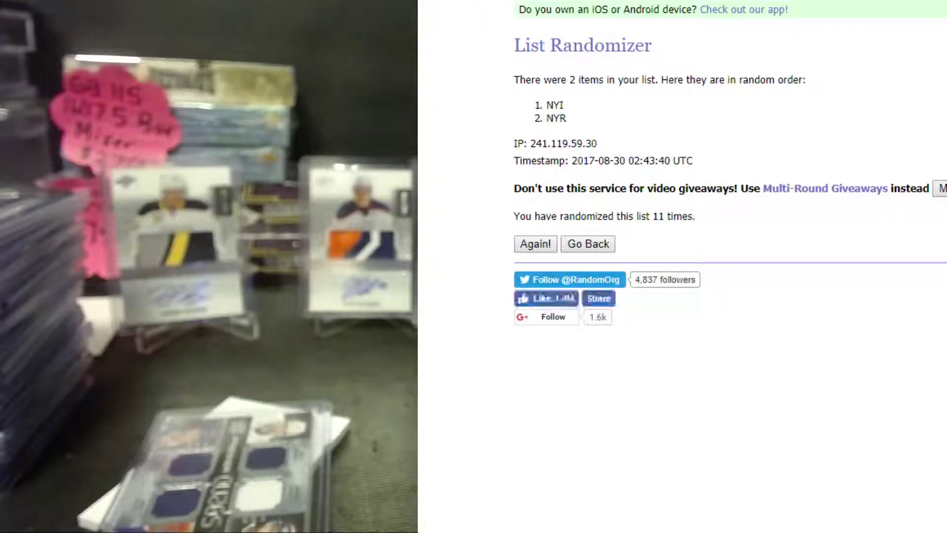
drag(618, 216, 696, 216)
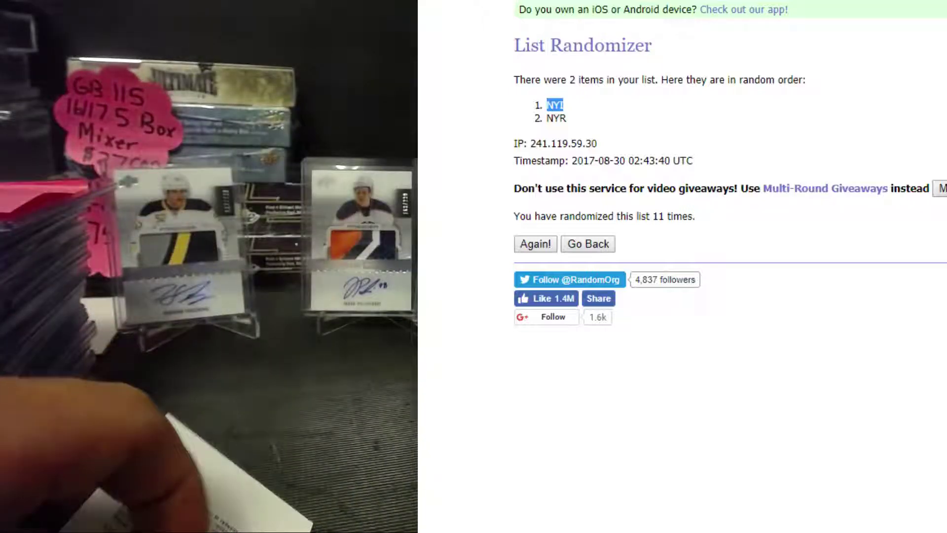
Go back to the List Randomizer form holding the eight rookie players and their teams
key(alt+Left)
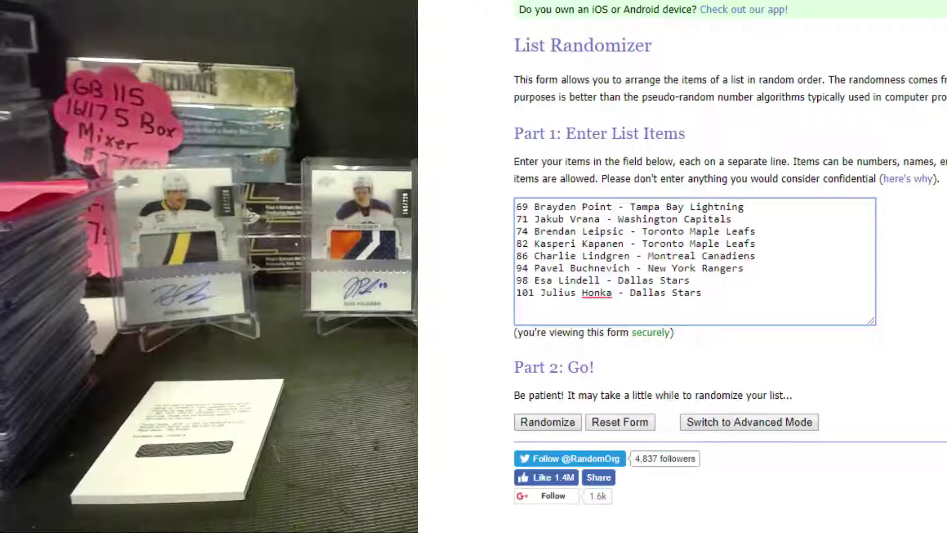
Shuffle the eight rookies 11 times and highlight winner 74 Brendan Leipsic - Toronto Maple Leafs
key(Tab)
key(Return)
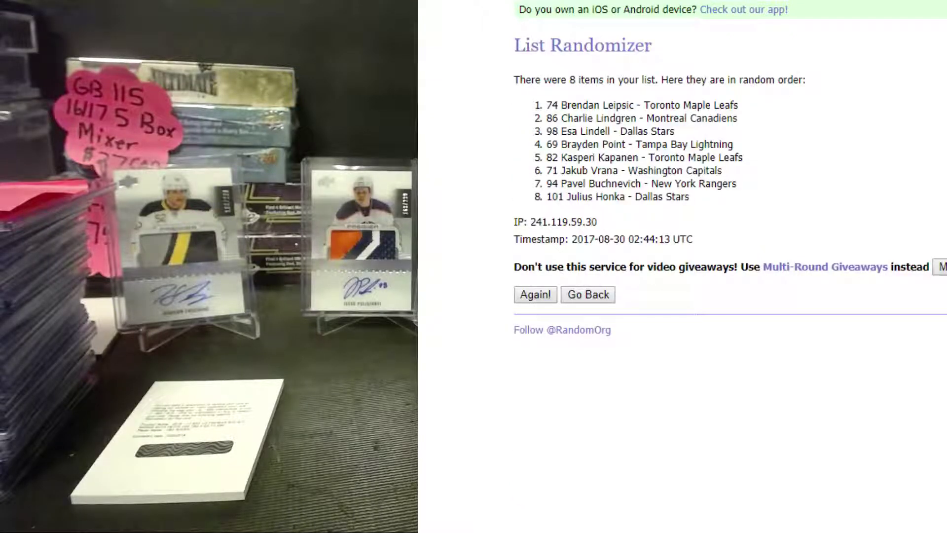
key(Return)
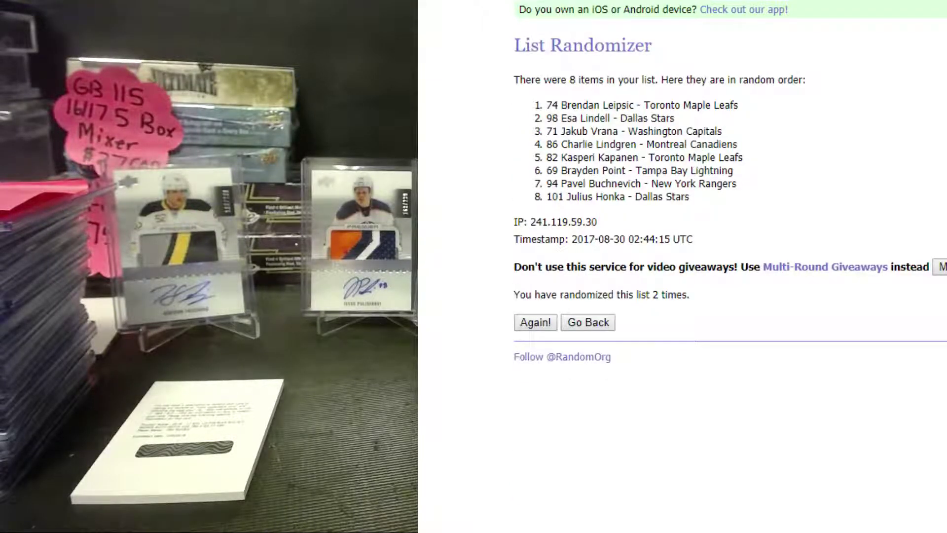
key(Return)
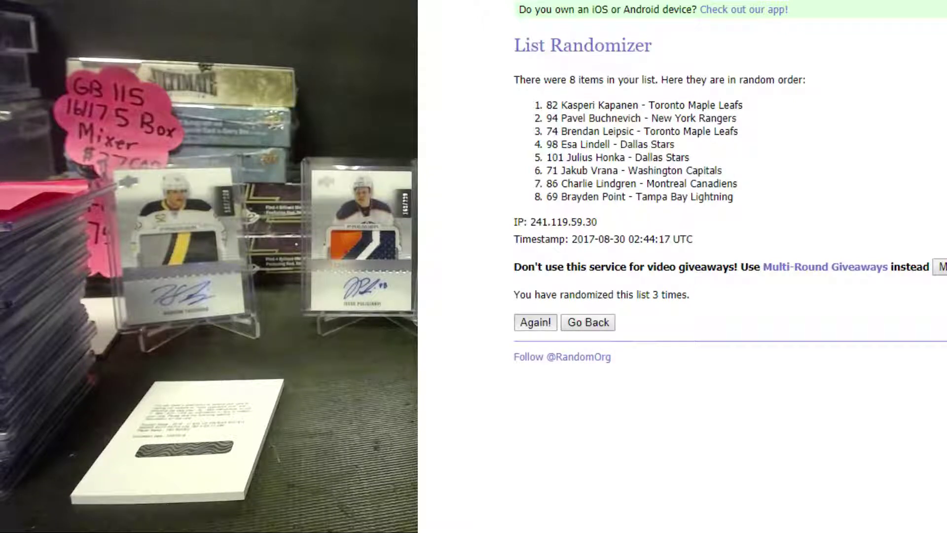
key(Return)
key(Return)
key(Return)
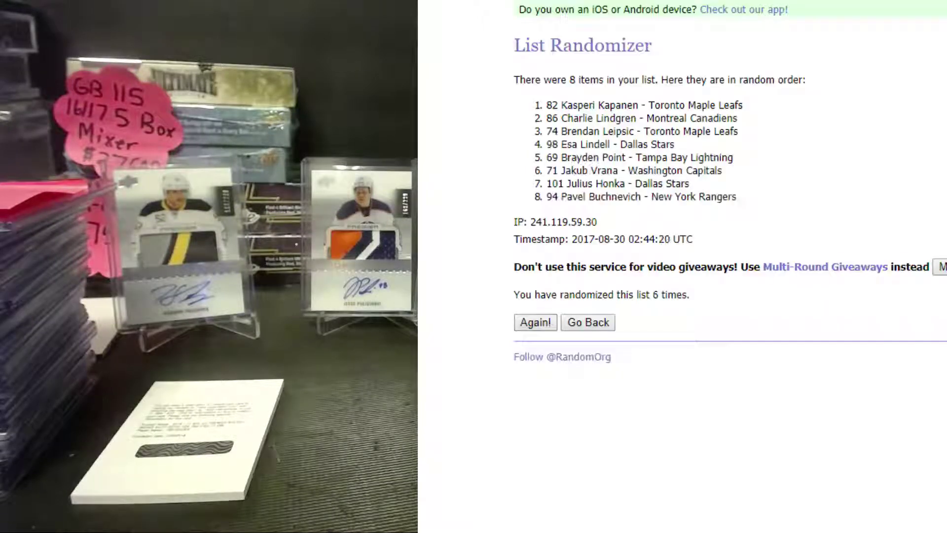
key(Return)
key(Return)
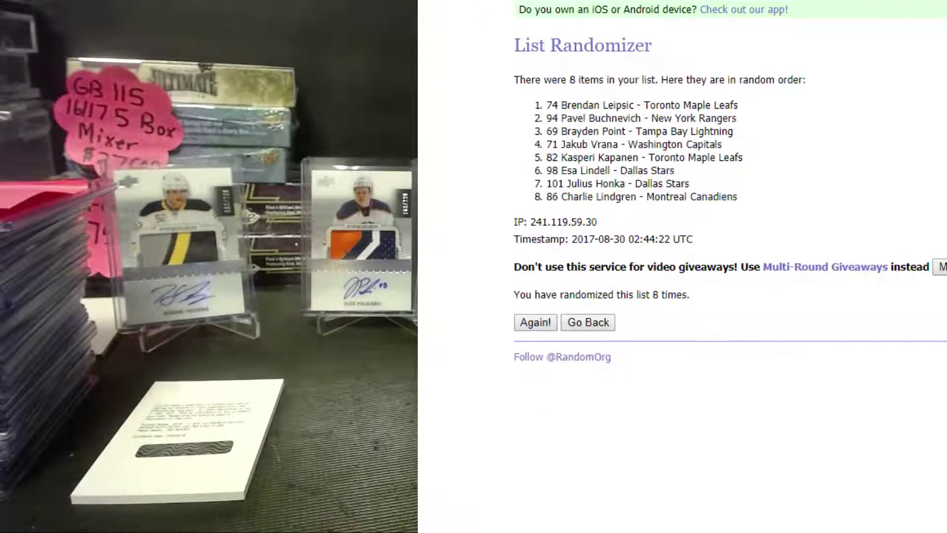
key(Return)
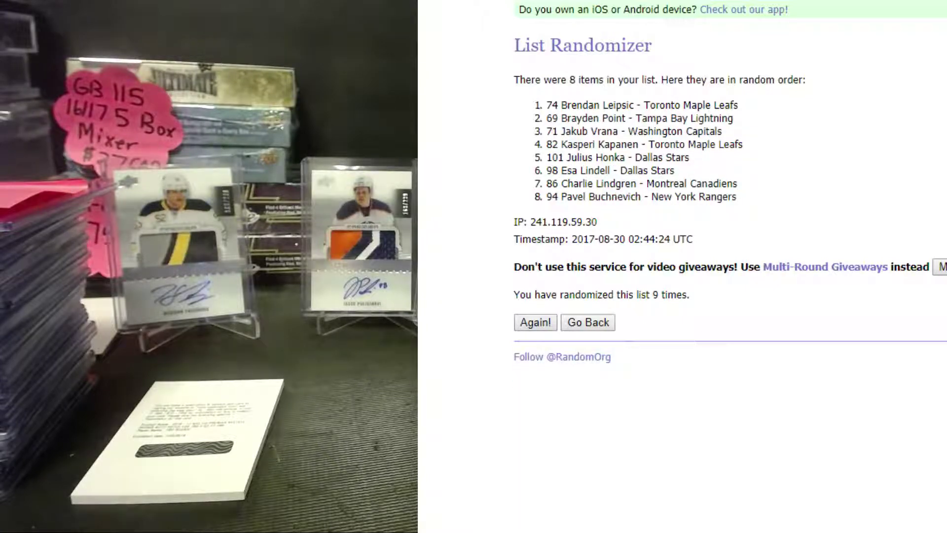
key(Return)
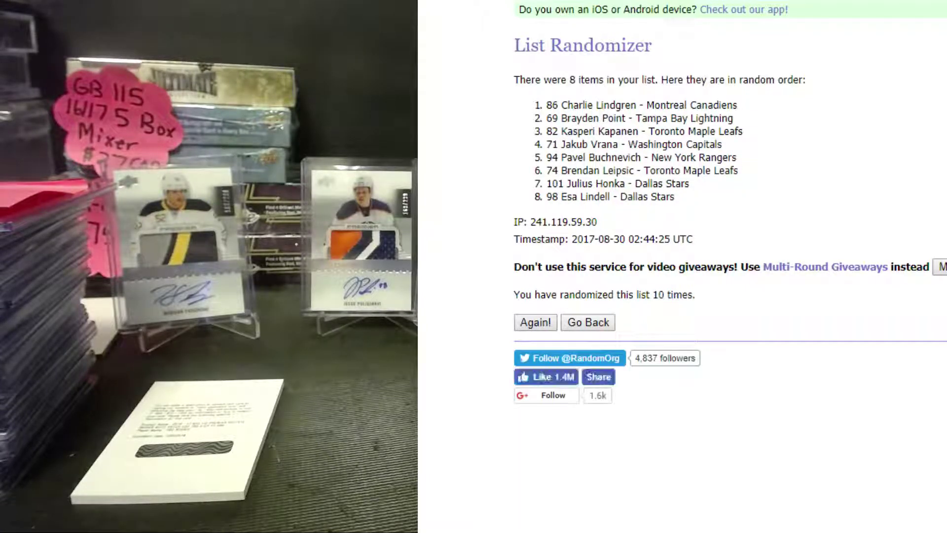
key(Return)
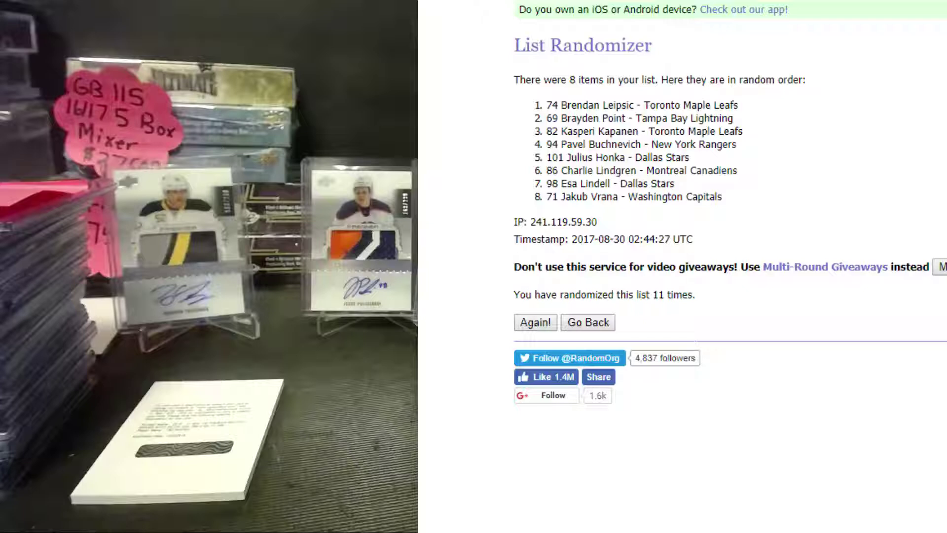
drag(666, 105, 546, 104)
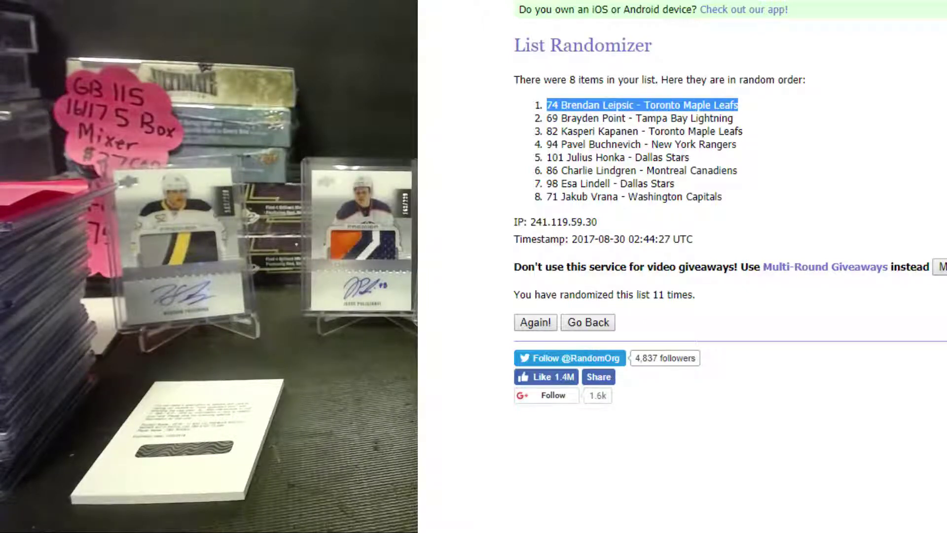